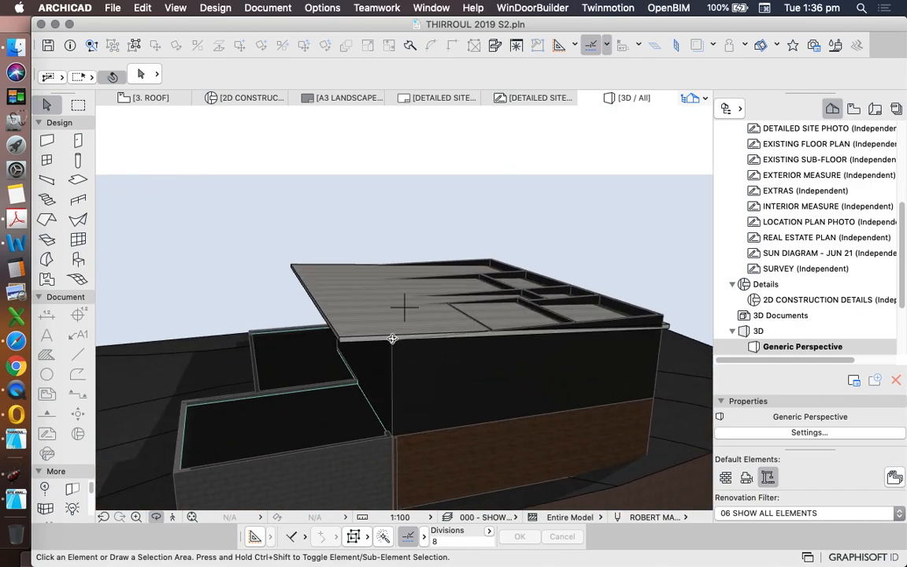
- Examine the roof and the wall tops around it from several sides of the 3D model
{"action": "left_click", "coordinate": [379, 321]}
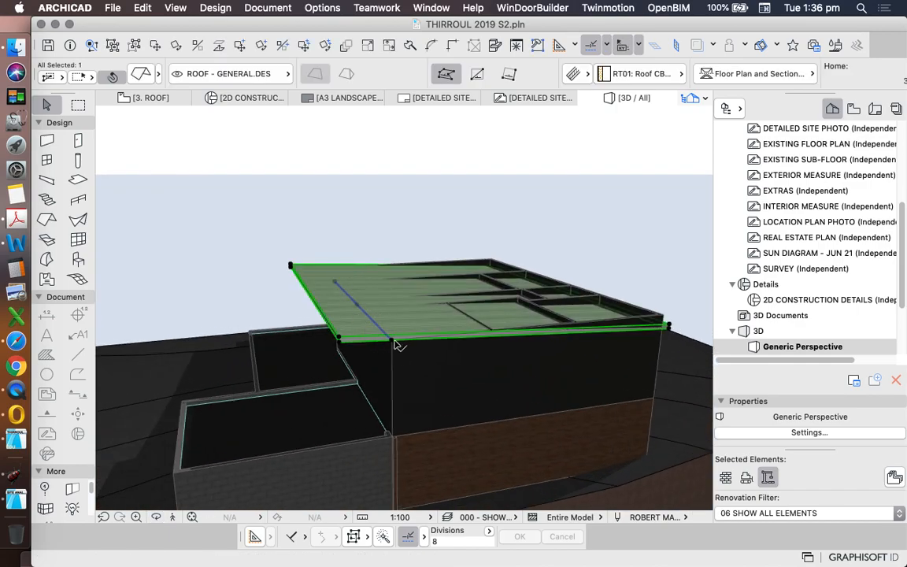
{"action": "scroll", "coordinate": [444, 293], "scroll_direction": "down", "scroll_amount": 2}
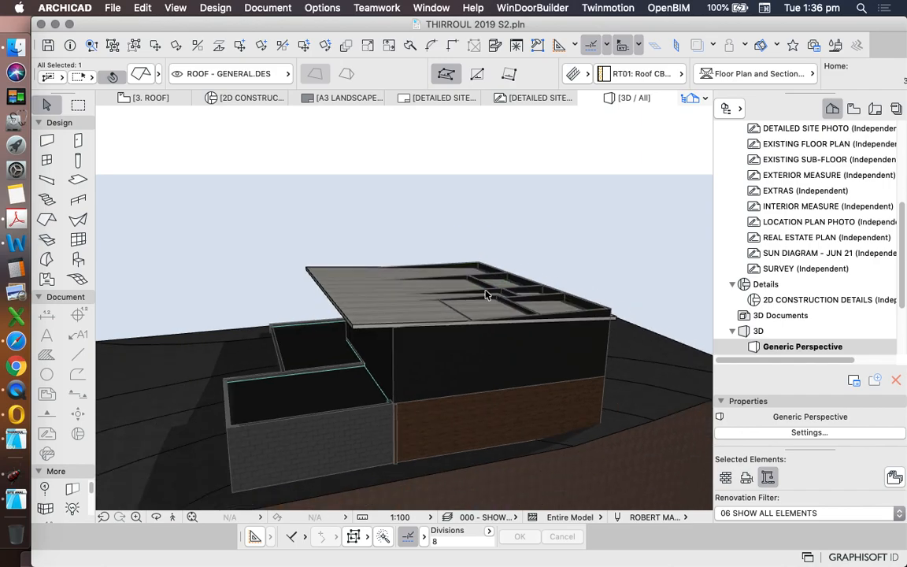
{"action": "scroll", "coordinate": [460, 296], "scroll_direction": "up", "scroll_amount": 3}
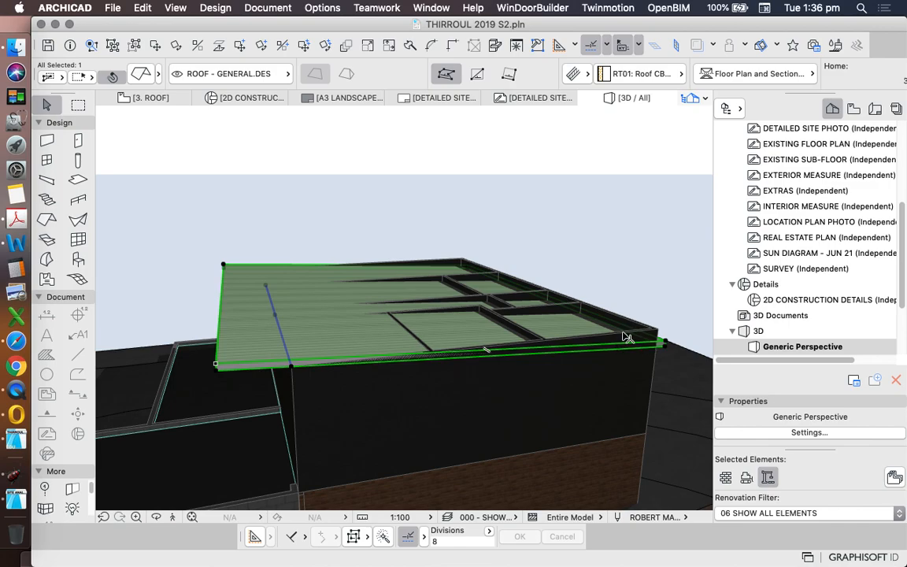
{"action": "middle_click_drag", "start_coordinate": [423, 293], "coordinate": [545, 280], "text": "shift"}
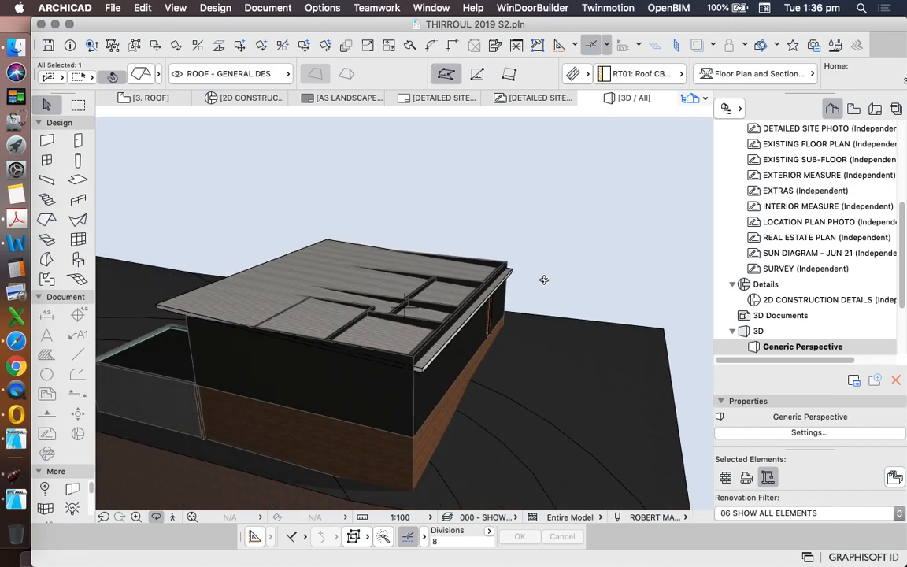
{"action": "scroll", "coordinate": [476, 292], "scroll_direction": "up", "scroll_amount": 3}
{"action": "left_click", "coordinate": [595, 277]}
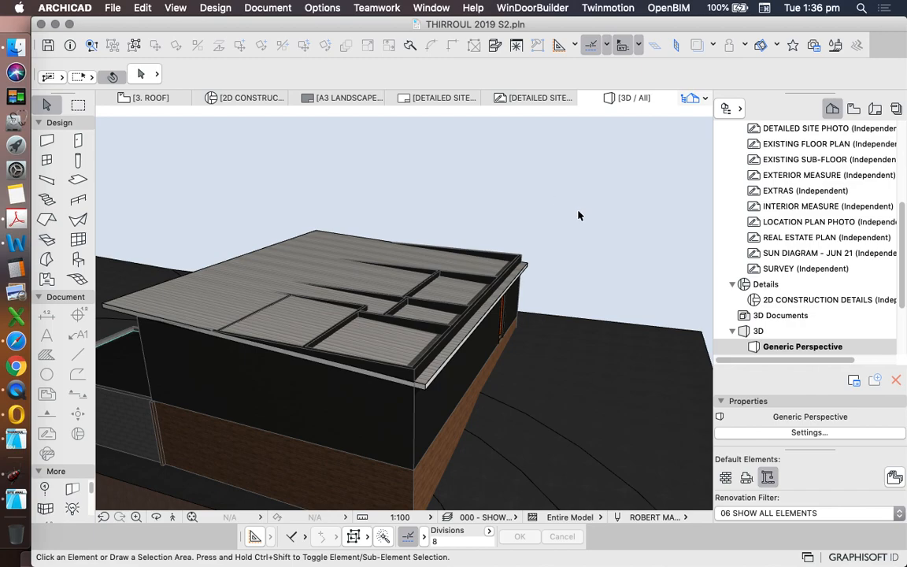
{"action": "middle_click_drag", "start_coordinate": [534, 228], "coordinate": [692, 263], "text": "shift"}
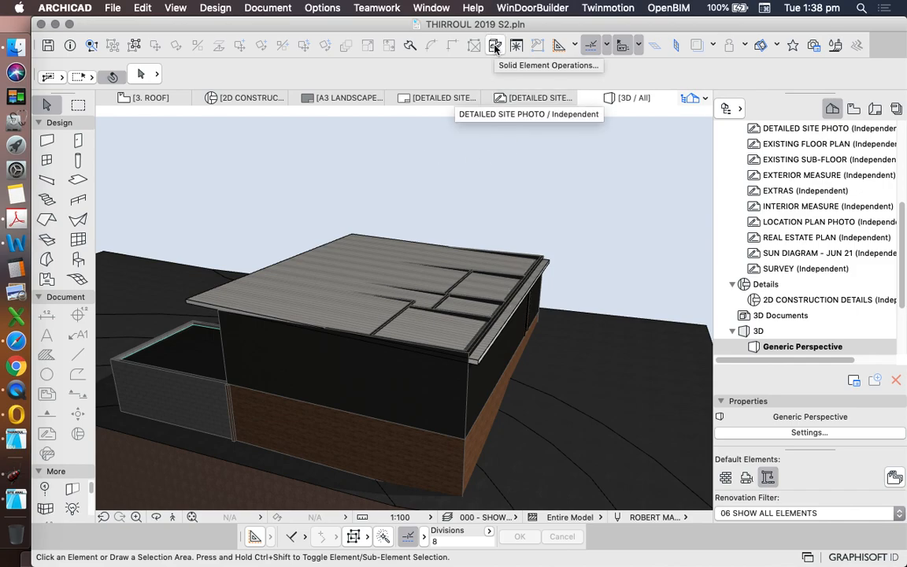
- Open Solid Element Operations and assign the roof as the operator element
{"action": "left_click", "coordinate": [213, 9]}
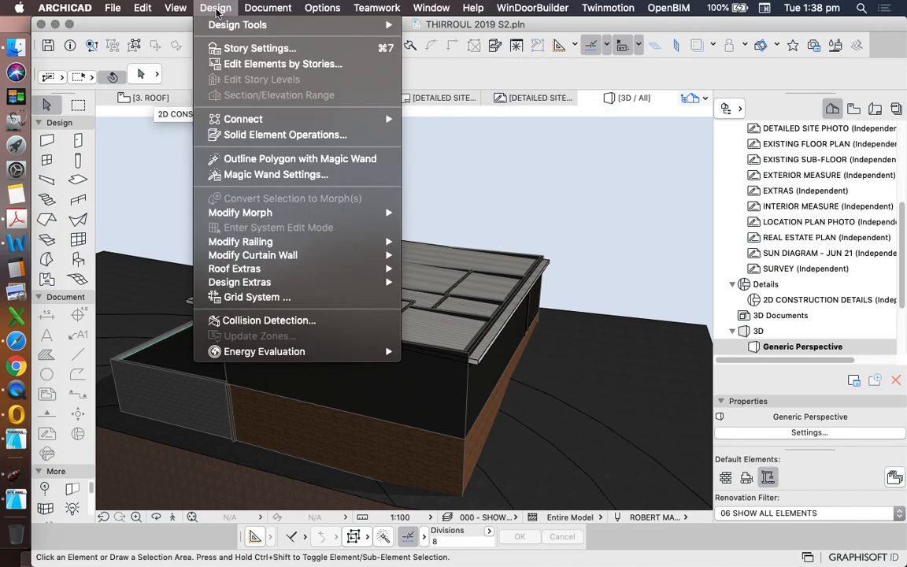
{"action": "left_click", "coordinate": [280, 138]}
{"action": "left_click_drag", "start_coordinate": [672, 157], "coordinate": [620, 85]}
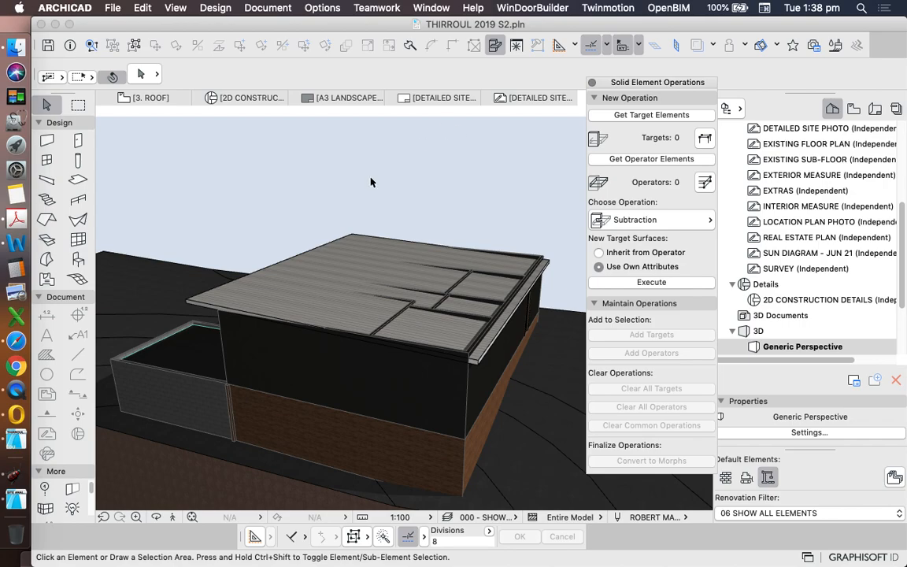
{"action": "left_click", "coordinate": [281, 309]}
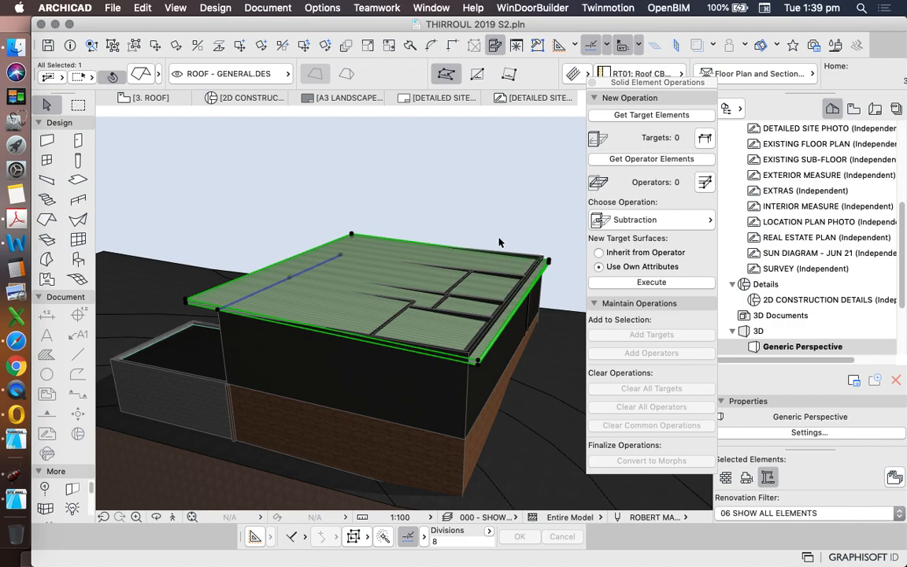
{"action": "left_click", "coordinate": [651, 161]}
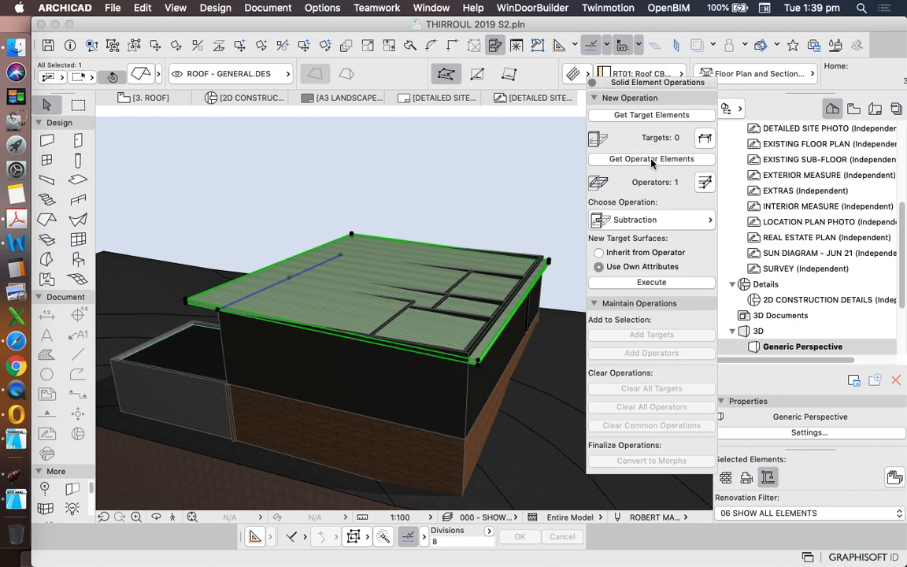
- Select all walls in the model and assign them as the target elements of the solid element operation
{"action": "left_click", "coordinate": [433, 282]}
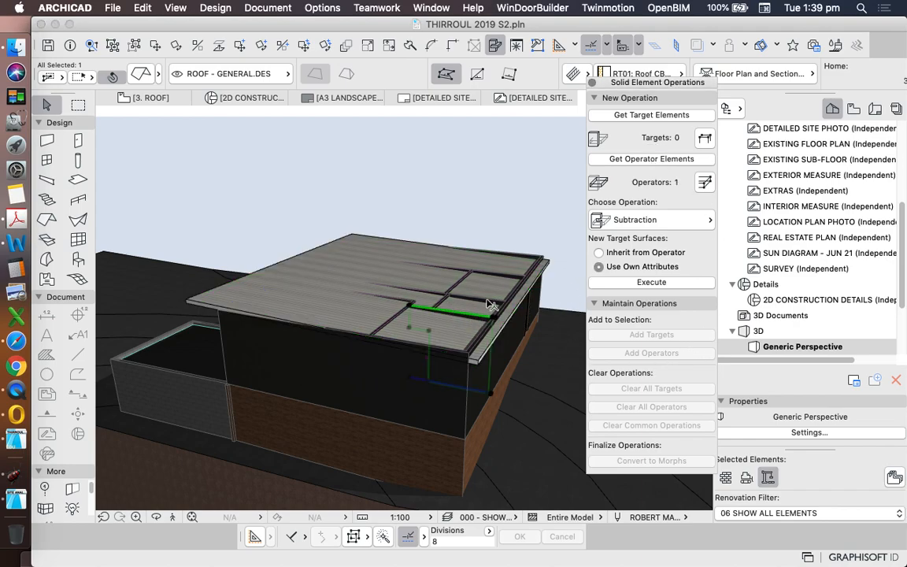
{"action": "left_click", "coordinate": [509, 208]}
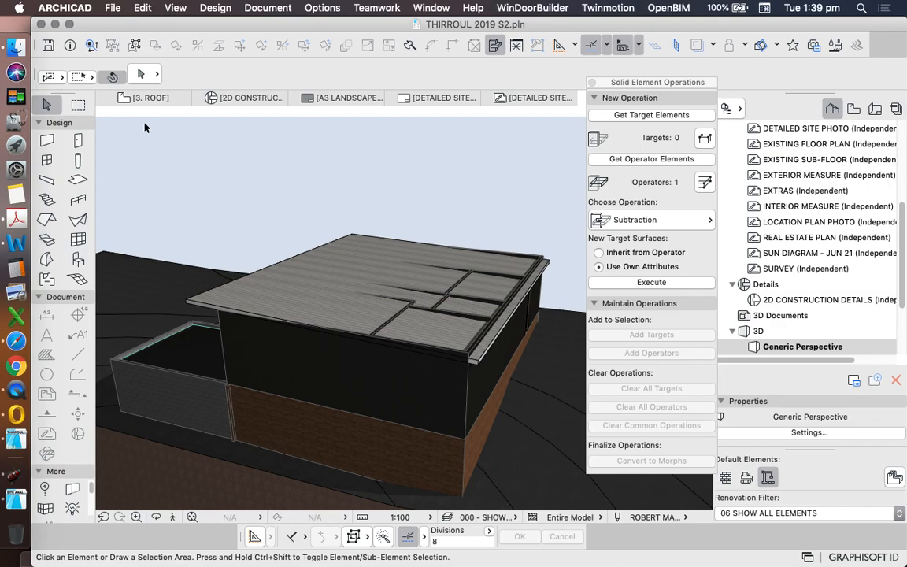
{"action": "left_click", "coordinate": [48, 141]}
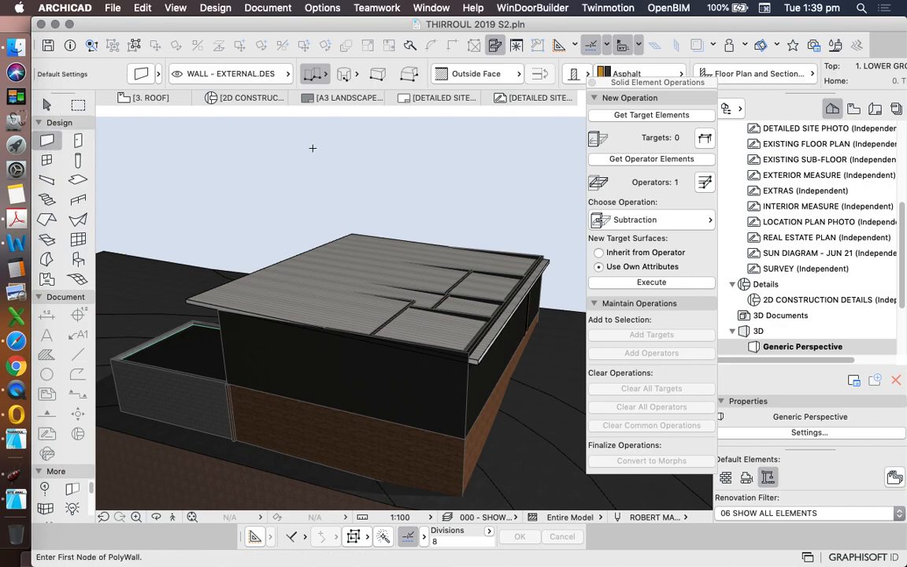
{"action": "key", "text": "super+a"}
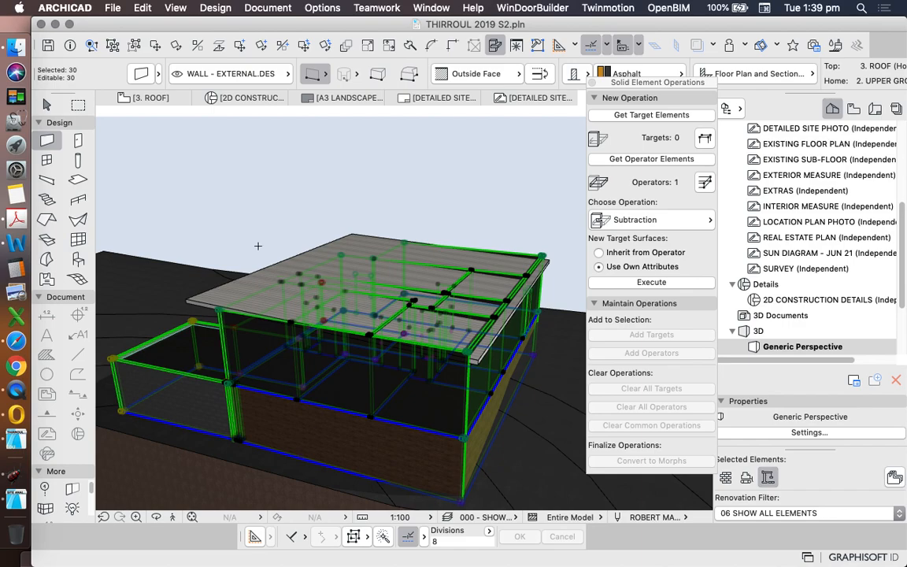
{"action": "left_click", "coordinate": [642, 117]}
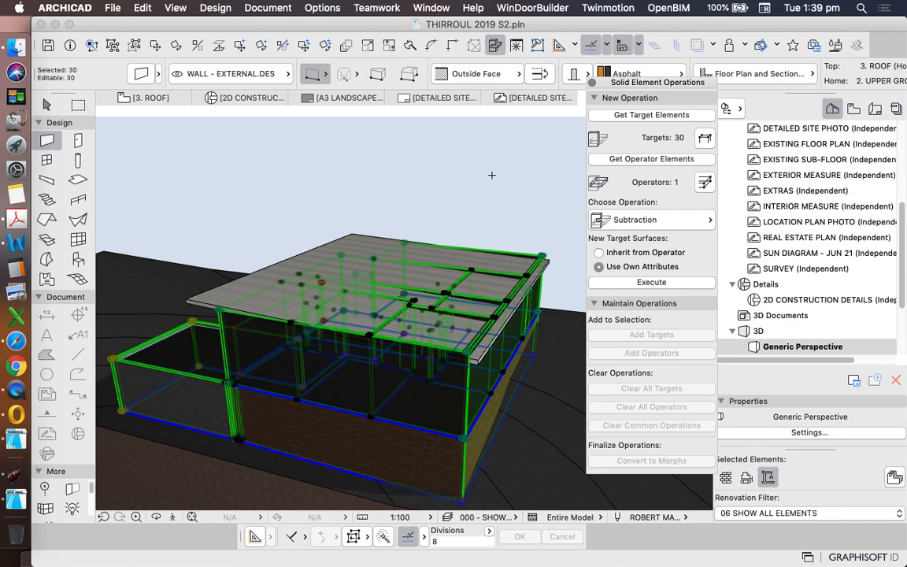
{"action": "key", "text": "Escape"}
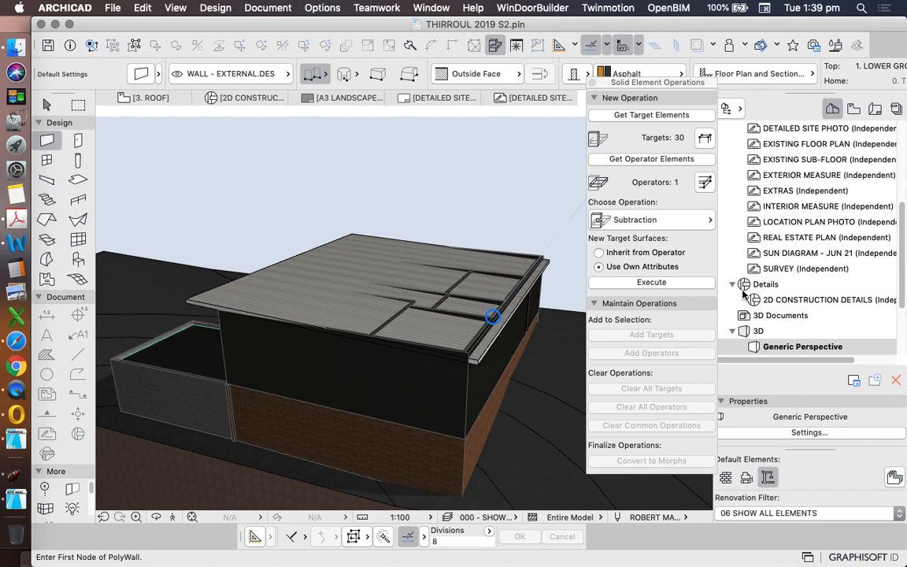
- Trim the target walls with the roof using Subtraction with upward extrusion, and clear the selection
{"action": "left_click", "coordinate": [680, 220]}
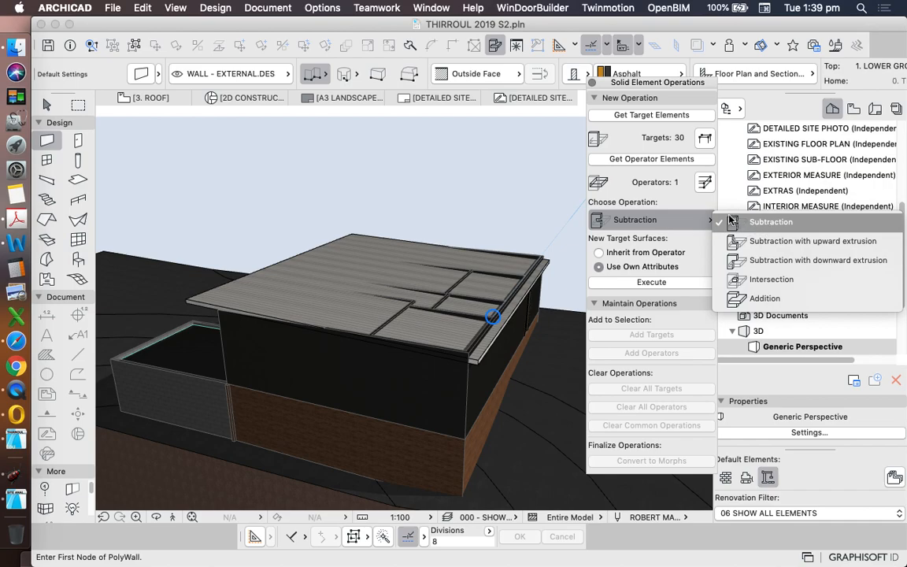
{"action": "left_click", "coordinate": [689, 199]}
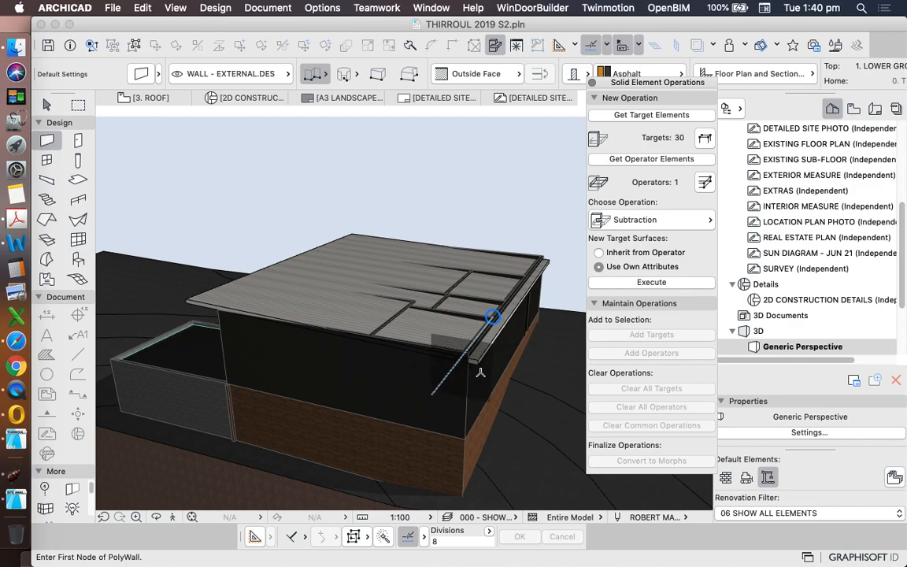
{"action": "left_click", "coordinate": [667, 222]}
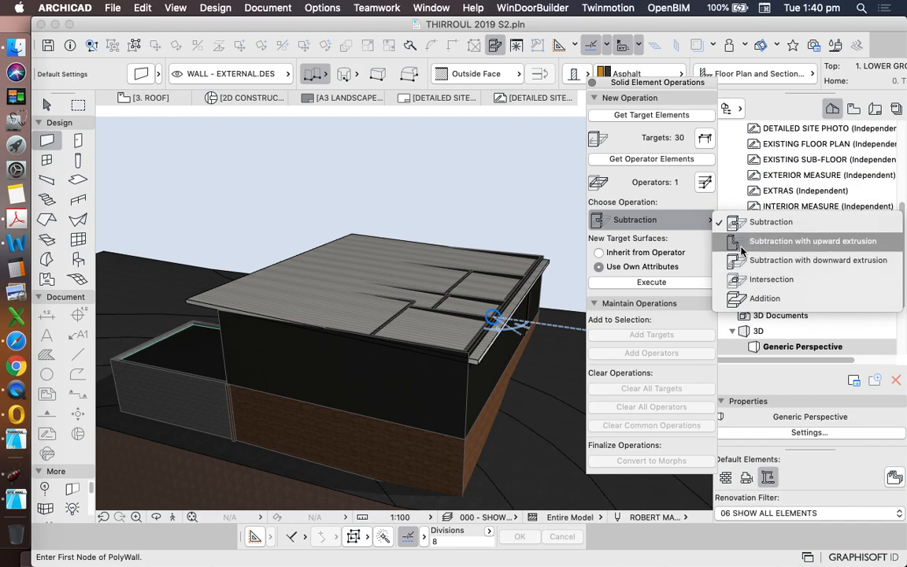
{"action": "left_click", "coordinate": [818, 244]}
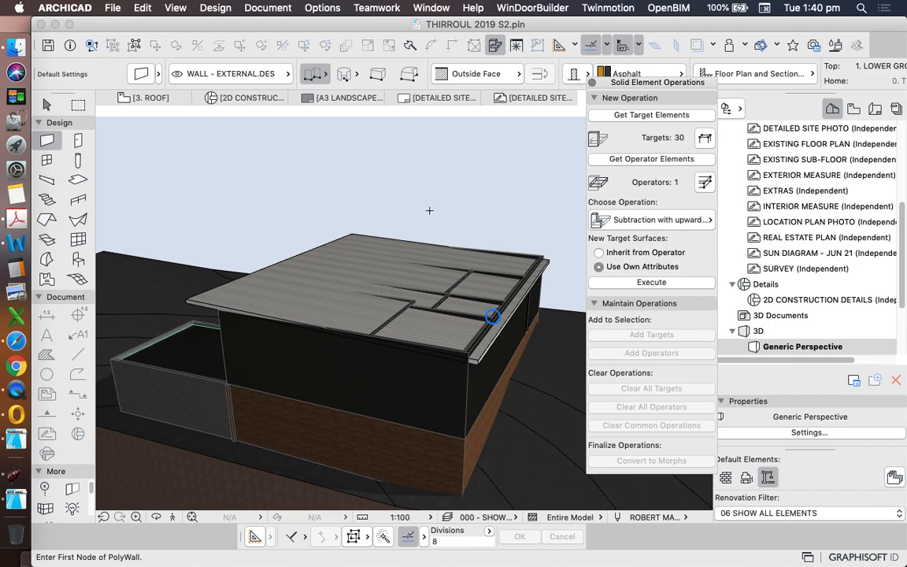
{"action": "left_click", "coordinate": [647, 284]}
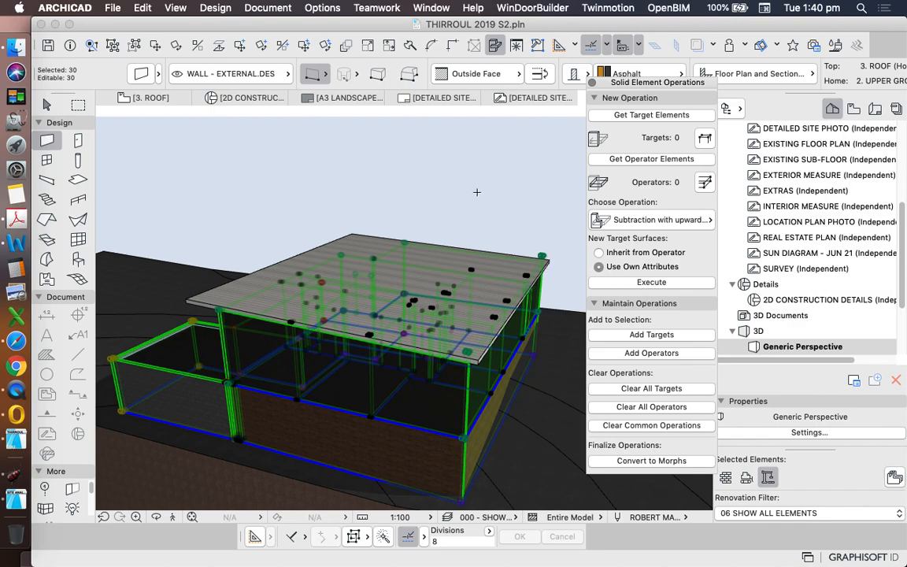
{"action": "key", "text": "Escape"}
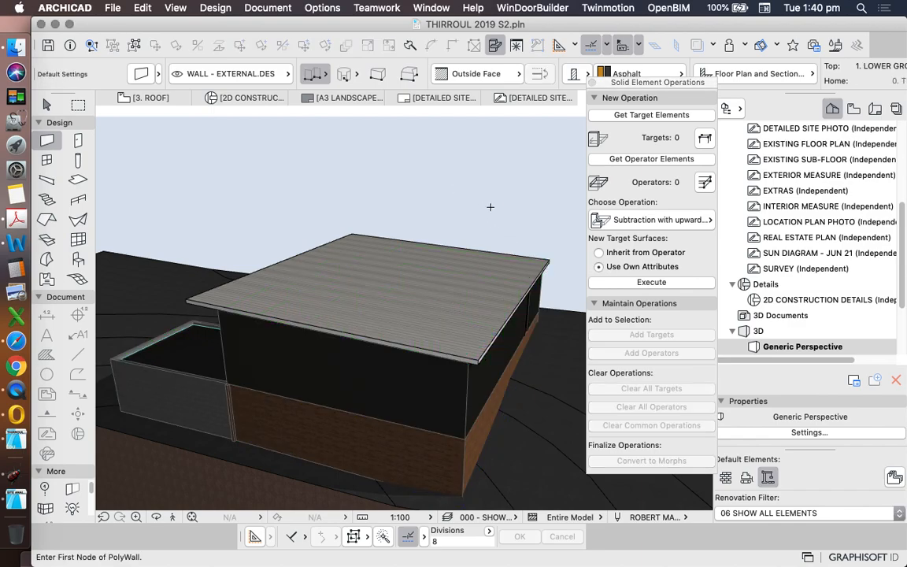
- Inspect the trimmed walls beneath the roof from a lower angle and check the upper wall group
{"action": "left_click", "coordinate": [156, 517]}
{"action": "left_click_drag", "start_coordinate": [449, 383], "coordinate": [364, 331]}
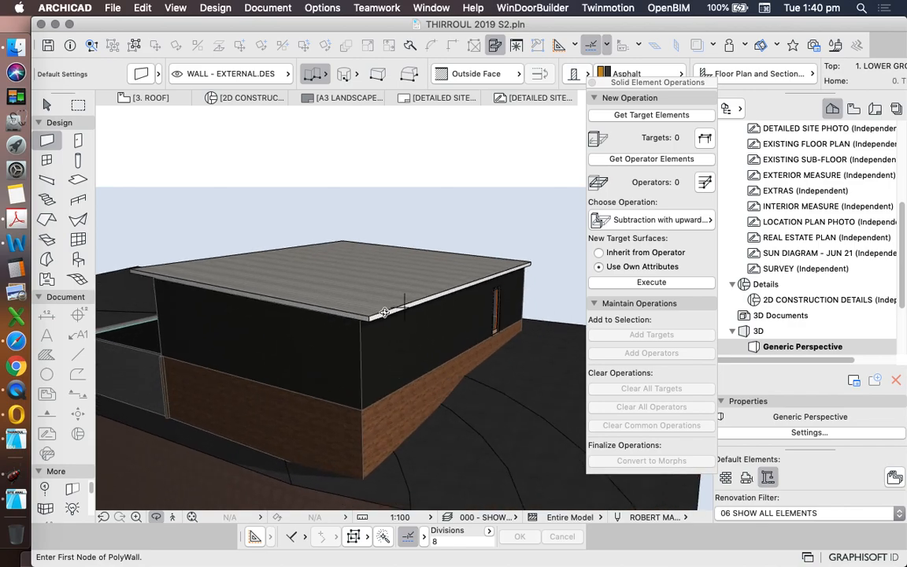
{"action": "key", "text": "Escape"}
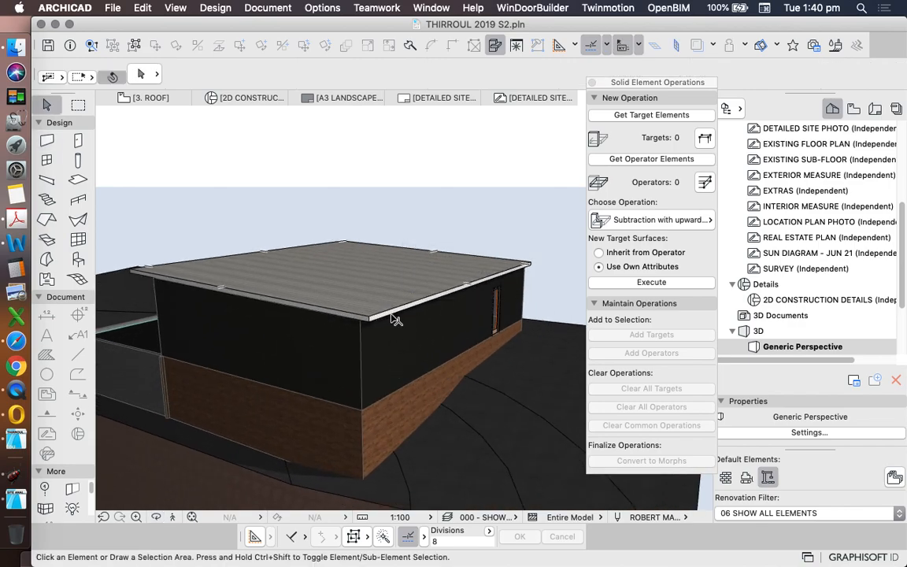
{"action": "left_click", "coordinate": [354, 351]}
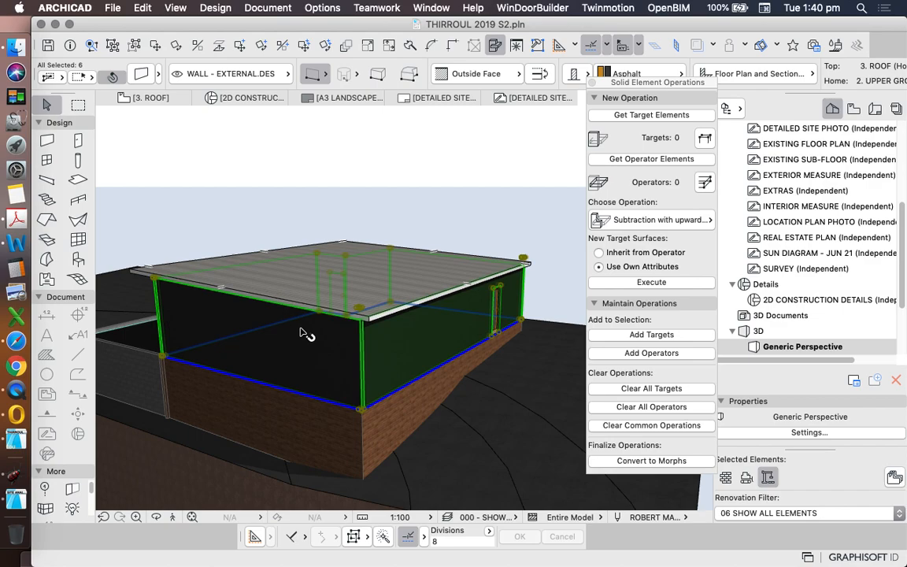
{"action": "left_click", "coordinate": [399, 205]}
- Set the roof's pitch to 10° to test whether the walls follow, and undo the change
{"action": "left_click", "coordinate": [402, 266]}
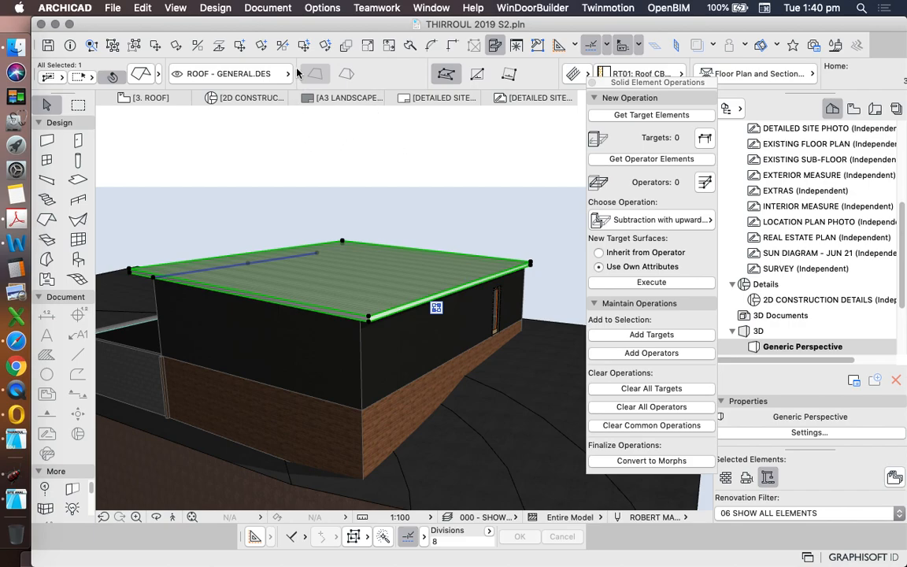
{"action": "left_click", "coordinate": [139, 73]}
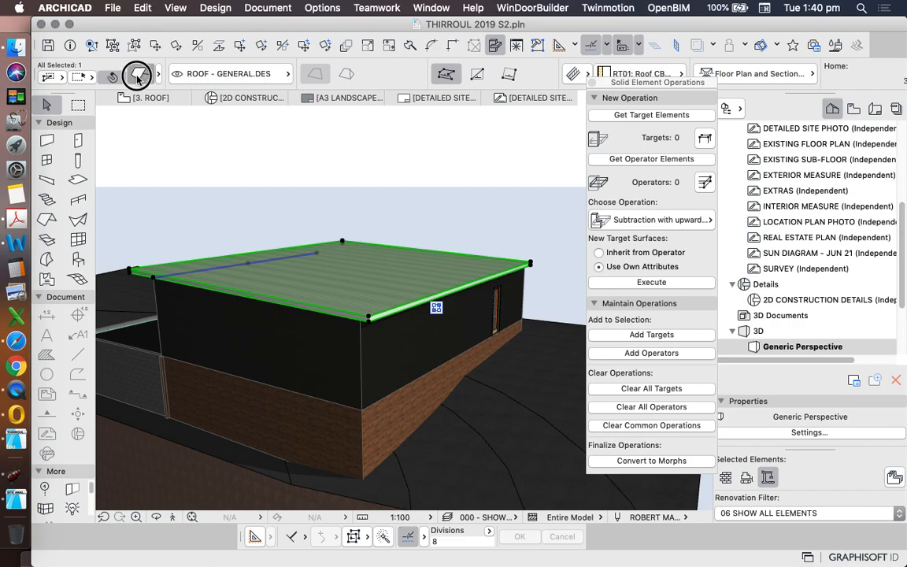
{"action": "left_click", "coordinate": [664, 206]}
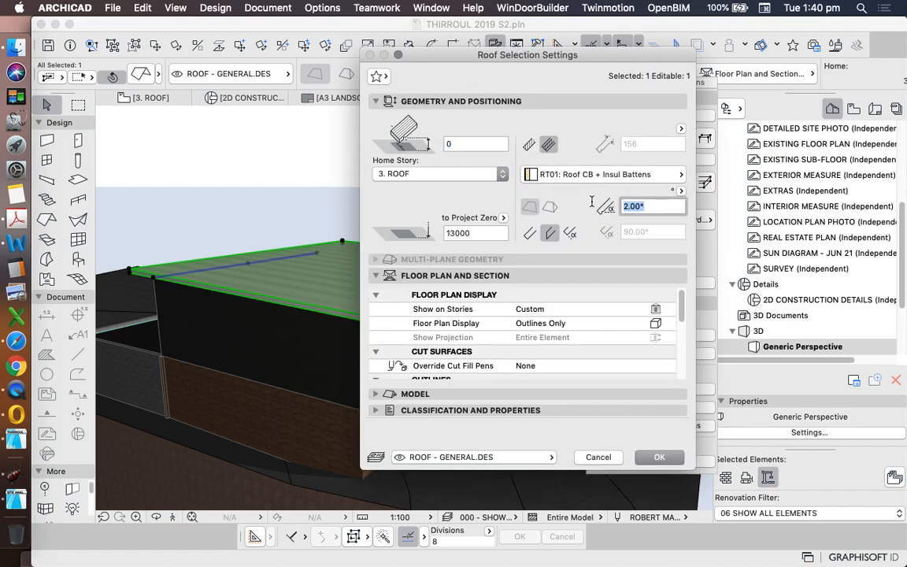
{"action": "type", "text": "10"}
{"action": "left_click", "coordinate": [660, 457]}
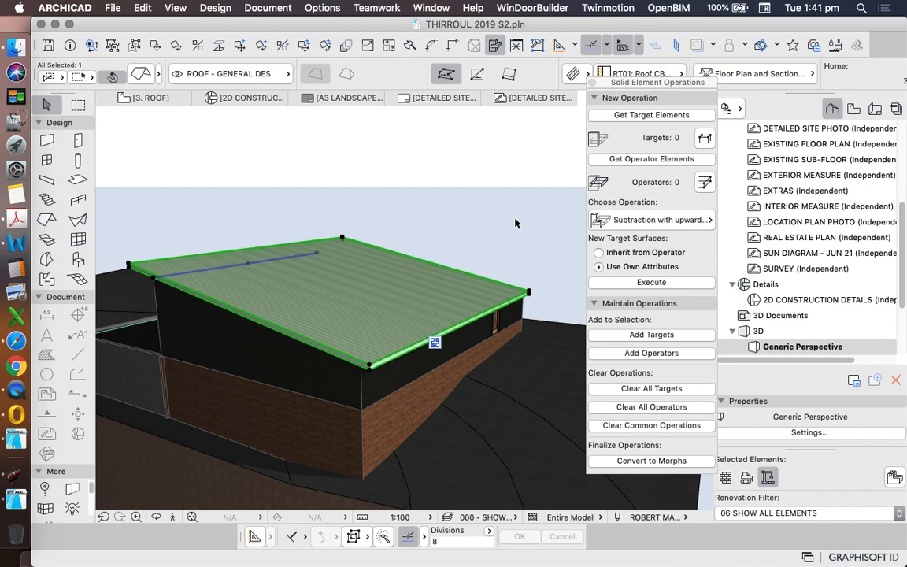
{"action": "key", "text": "super+z"}
{"action": "left_click", "coordinate": [480, 168]}
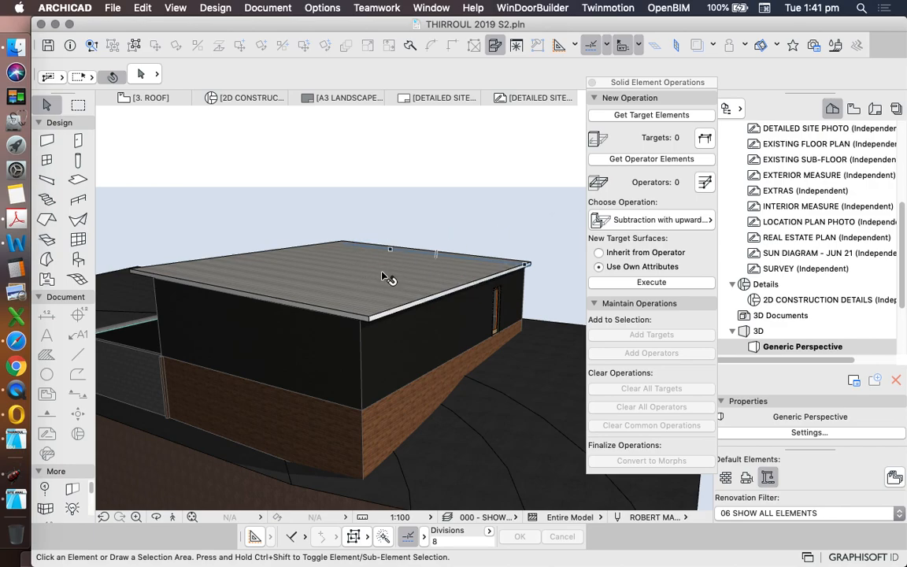
- Move the roof away from the building to test the wall trim, and undo the move
{"action": "left_click_drag", "start_coordinate": [409, 296], "coordinate": [450, 225]}
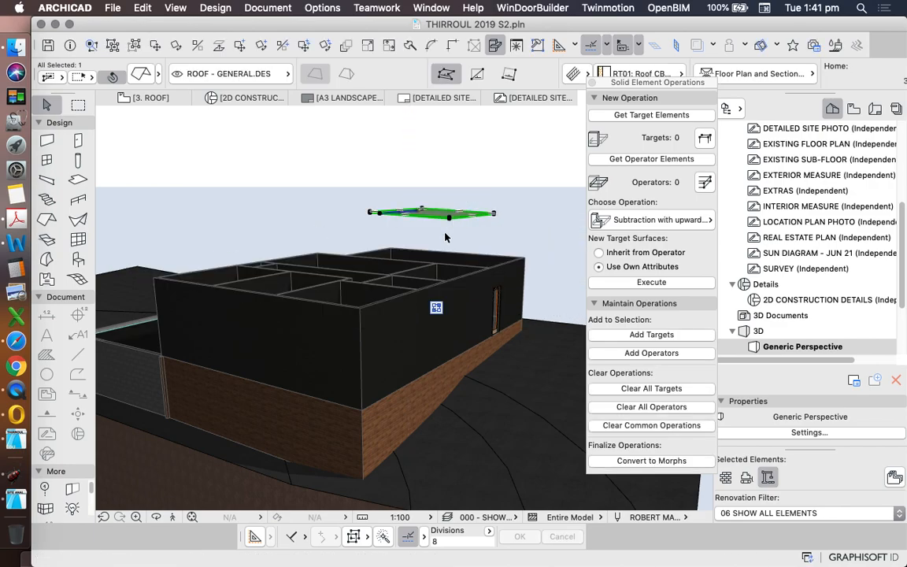
{"action": "key", "text": "super+z"}
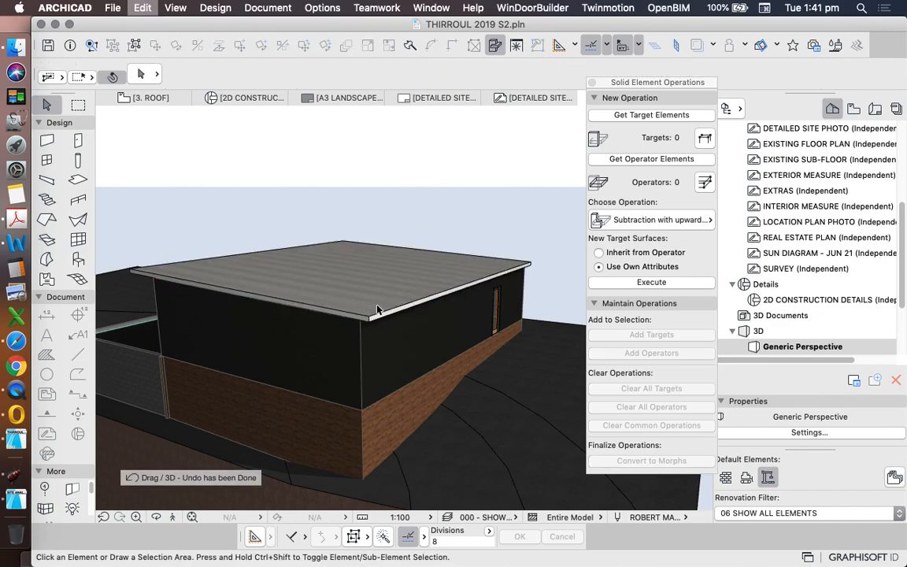